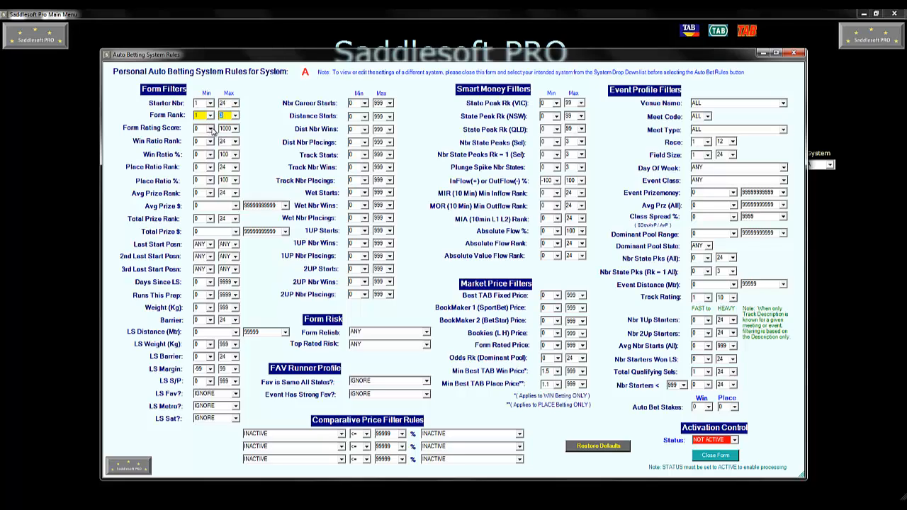
- Set the Form Rating Score minimum to 660
click(211, 129)
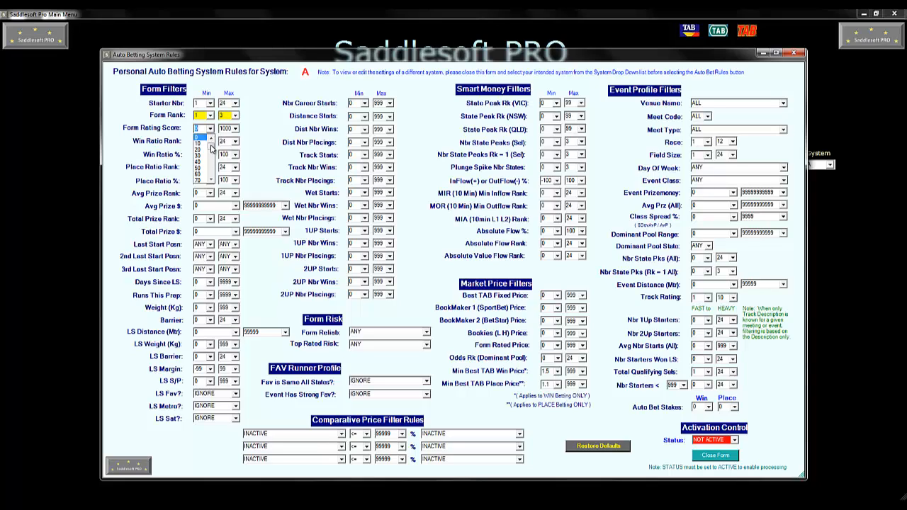
drag(211, 145, 212, 165)
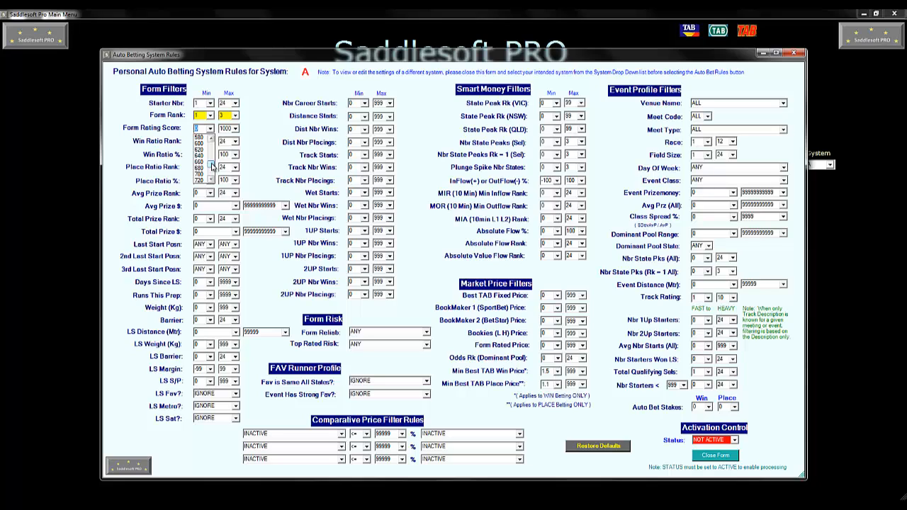
click(201, 162)
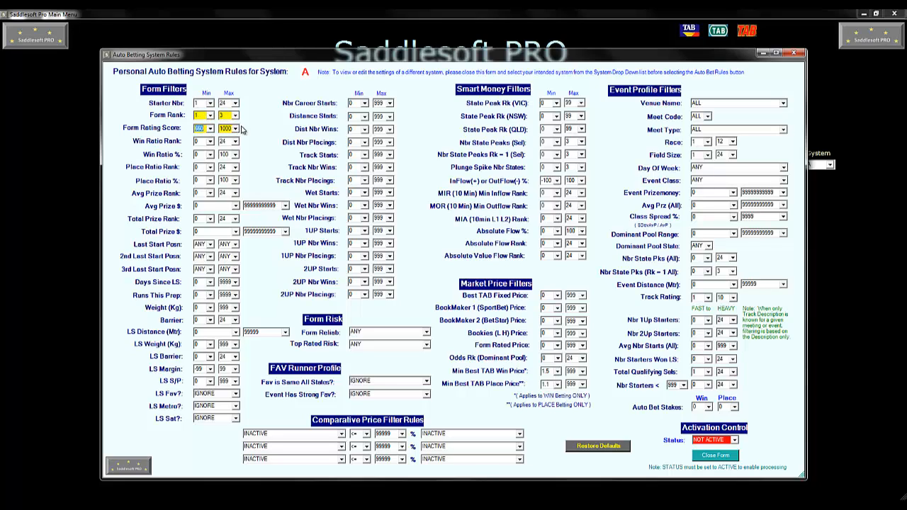
- Set the Form Rank maximum to 1
click(236, 116)
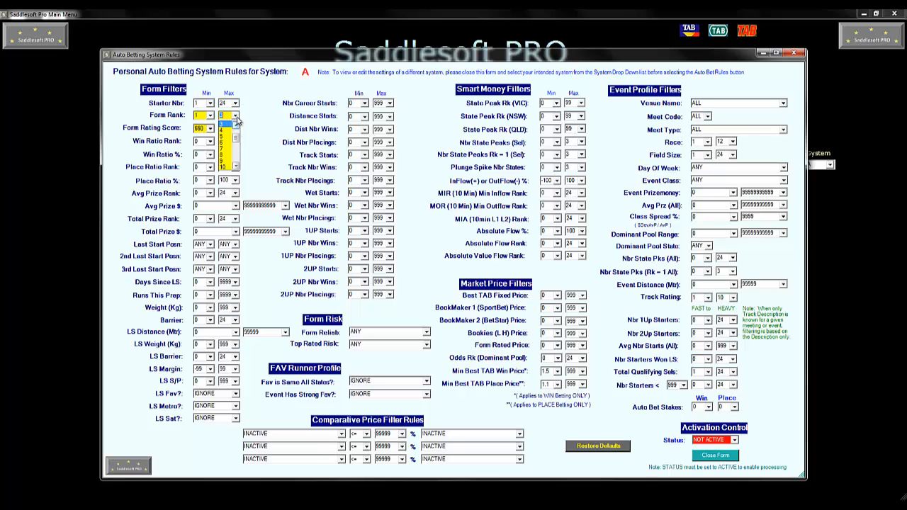
drag(237, 139, 237, 129)
click(226, 130)
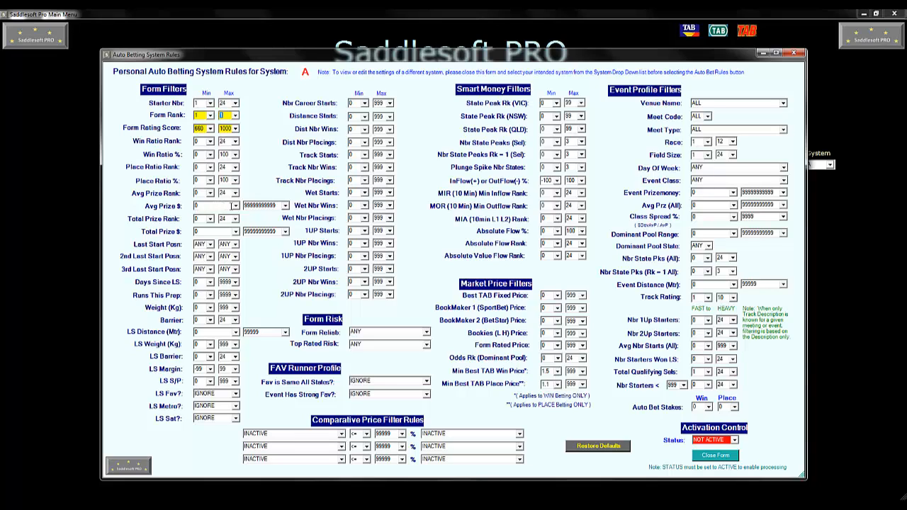
- Set the Avg Prize $ minimum to 14000
click(236, 207)
drag(236, 224, 236, 243)
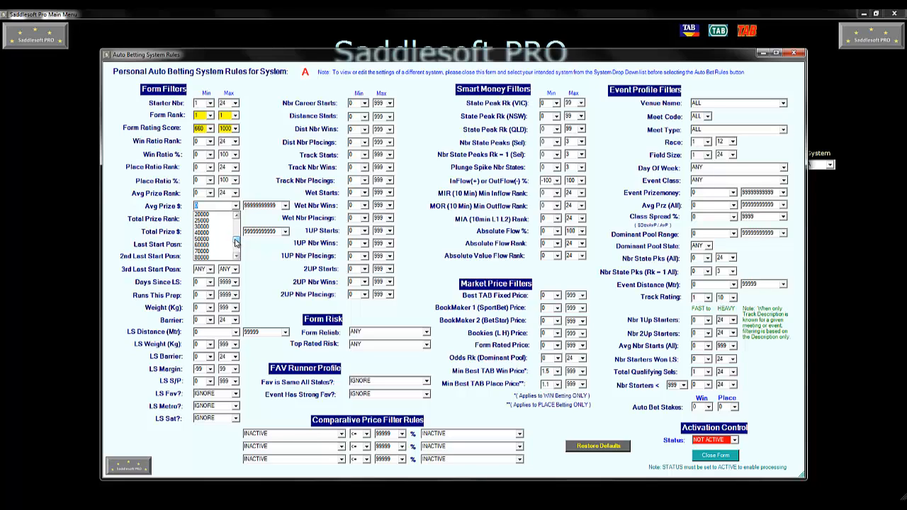
click(236, 216)
click(237, 217)
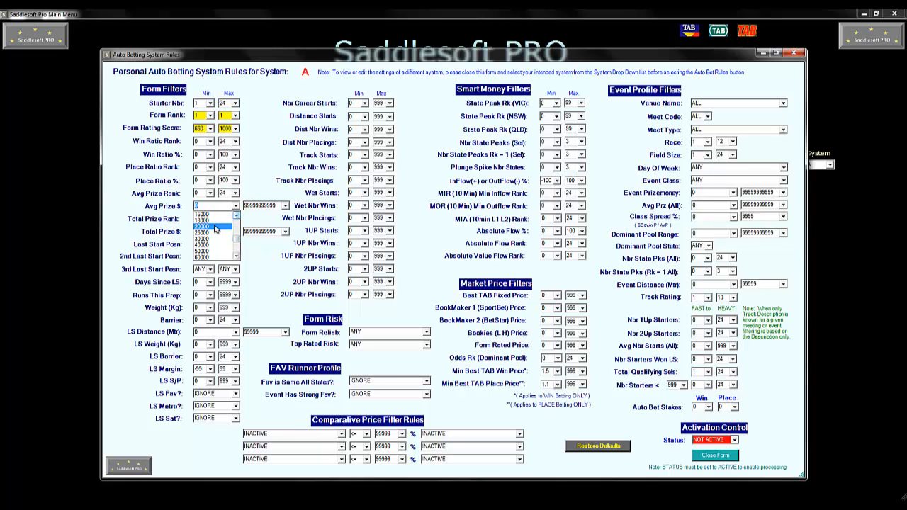
click(237, 216)
click(236, 216)
click(222, 221)
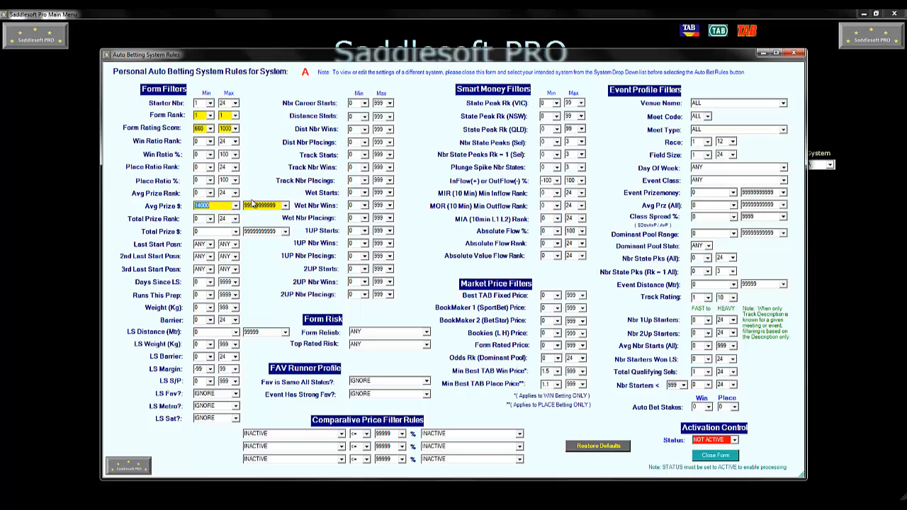
- Set the Avg Prize Rank range from 1 to 2
click(211, 193)
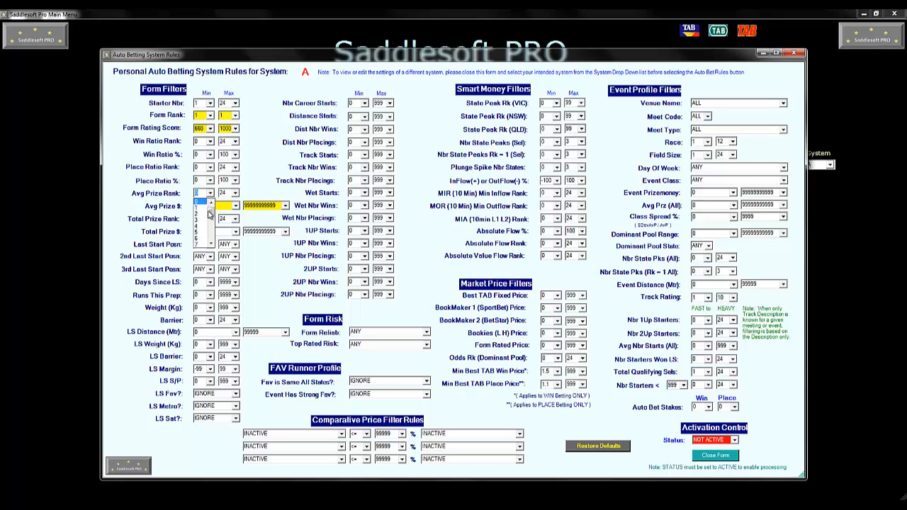
click(205, 212)
click(235, 193)
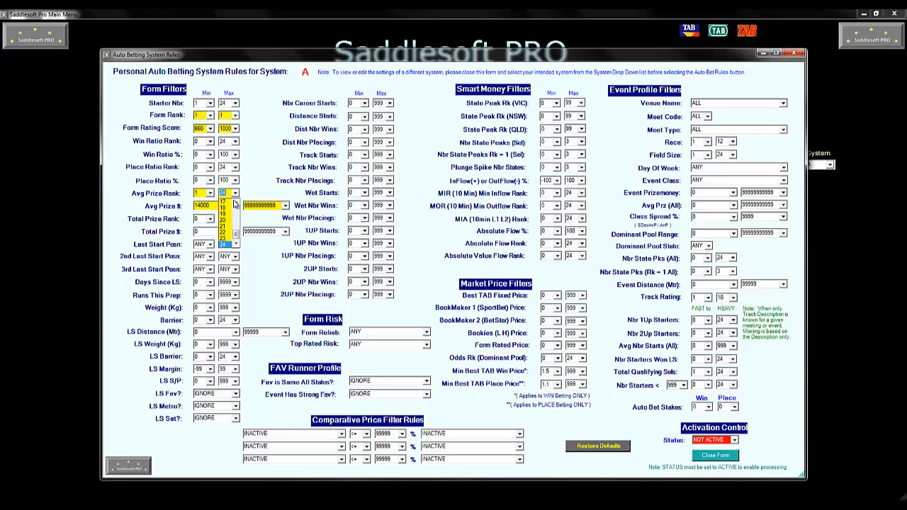
click(229, 214)
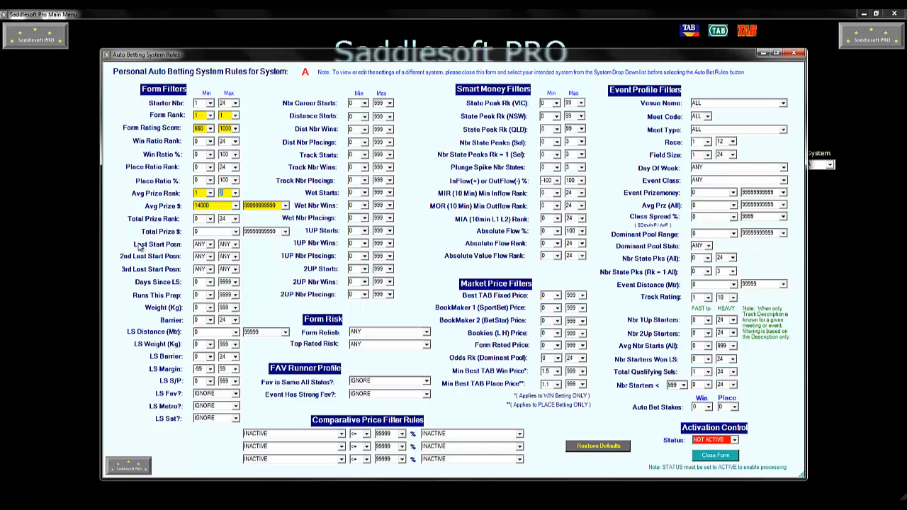
- Set the Last Start Posn minimum to 1 and the Days Since LS range from 1 to 28
click(211, 245)
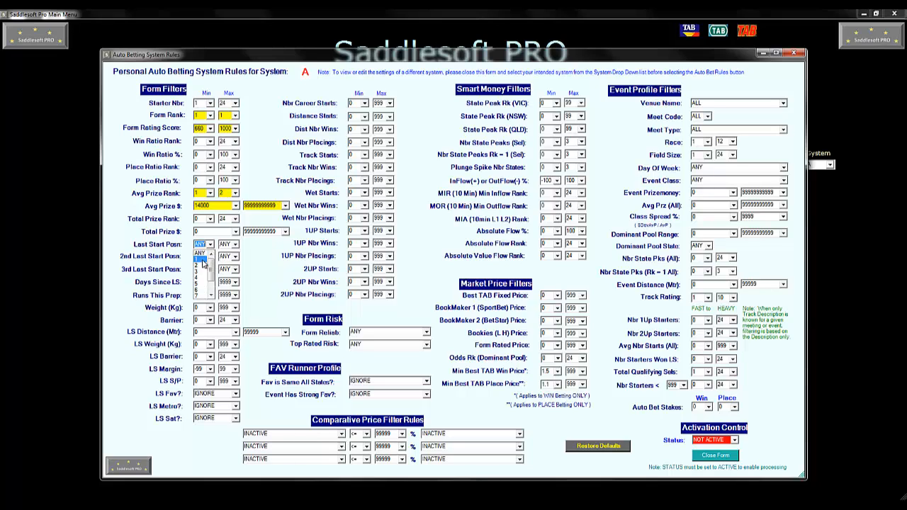
click(206, 256)
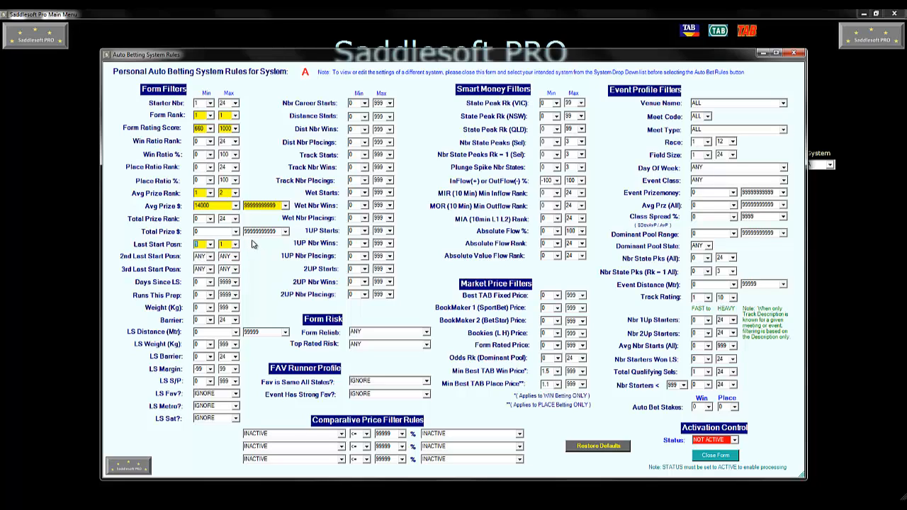
click(210, 283)
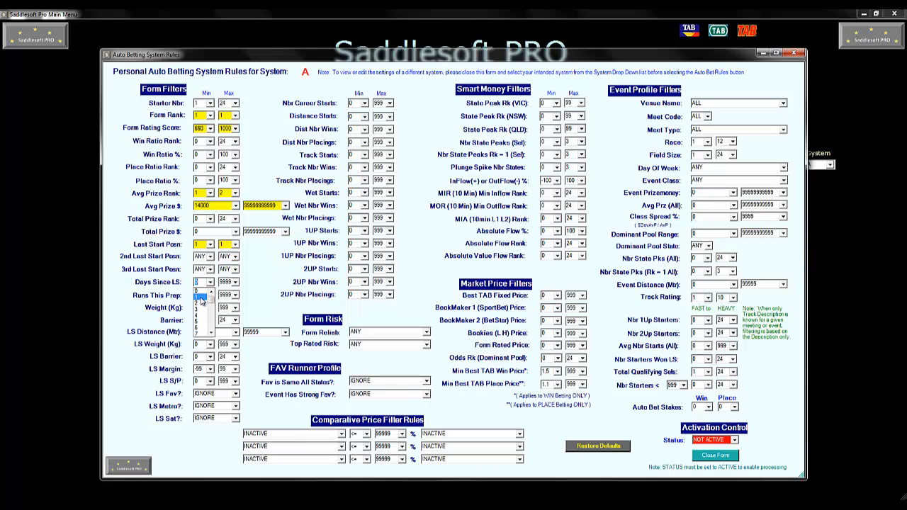
click(201, 299)
click(235, 283)
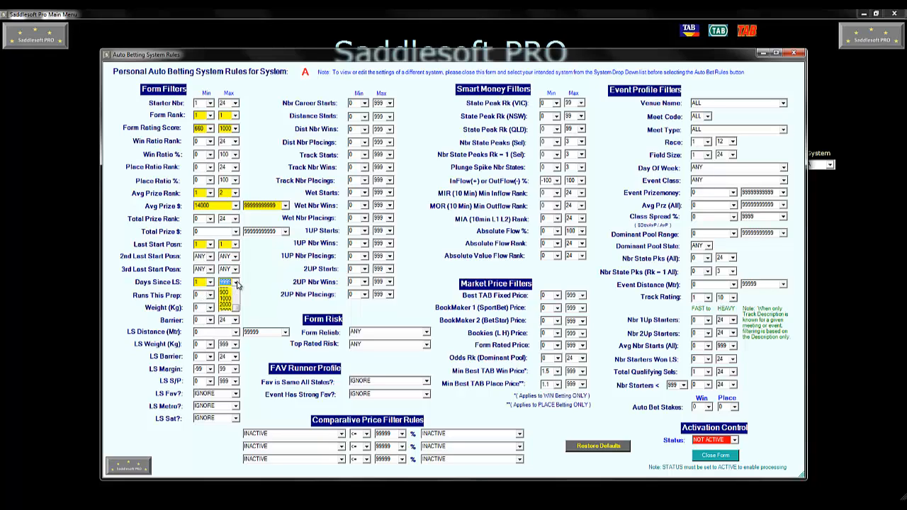
scroll(234, 315, up, 8)
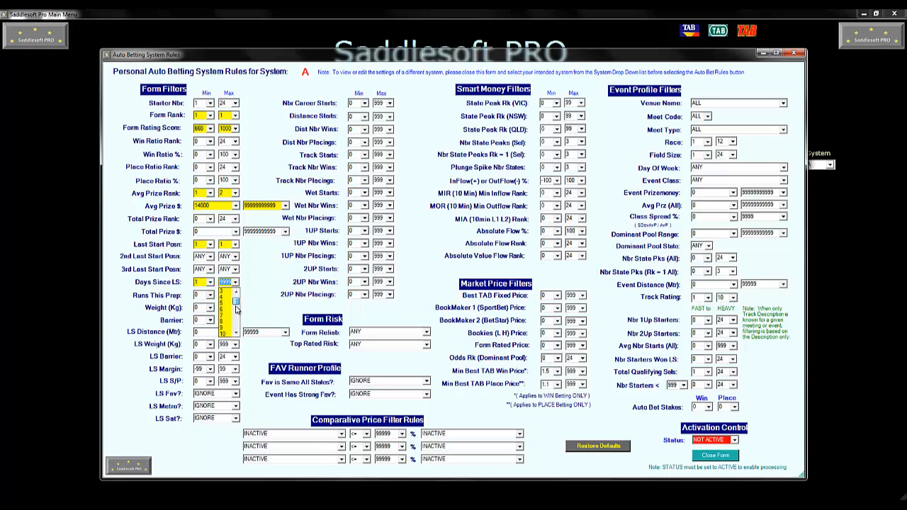
scroll(236, 309, down, 2)
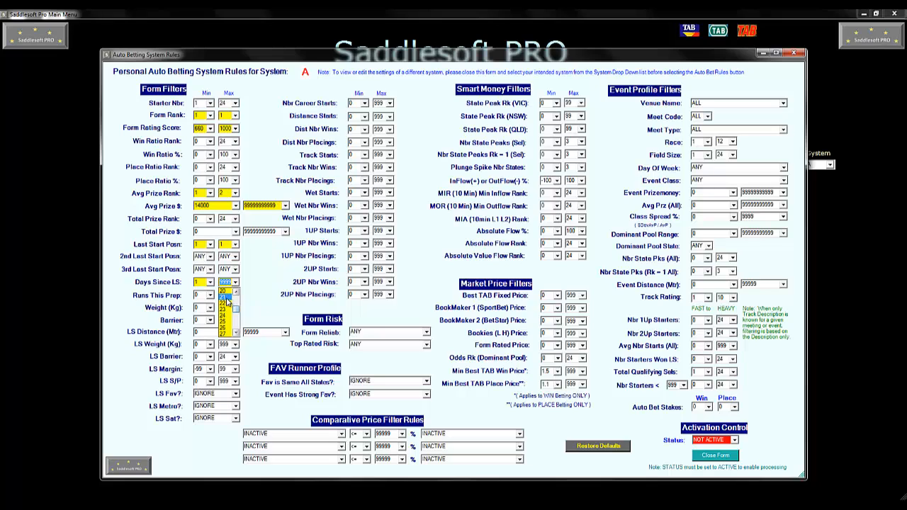
scroll(231, 315, down, 1)
click(231, 322)
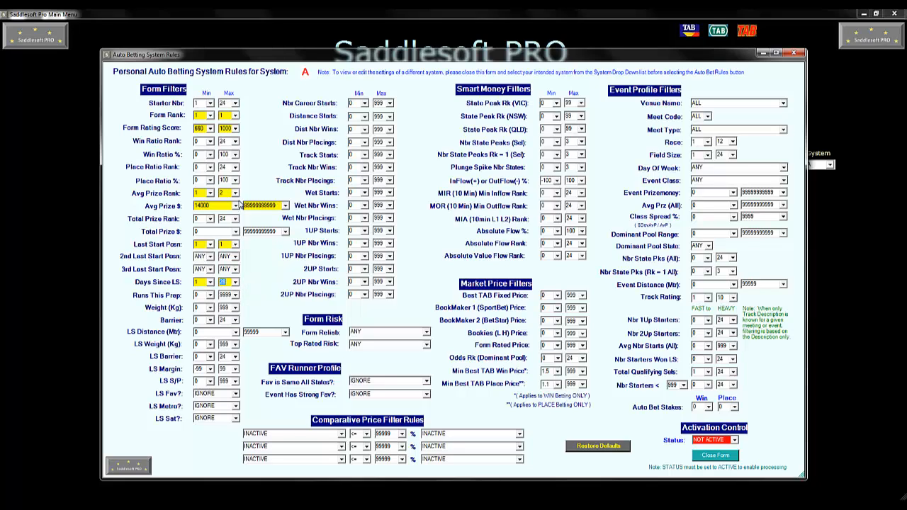
- Set the Runs This Prep minimum to 2
click(210, 297)
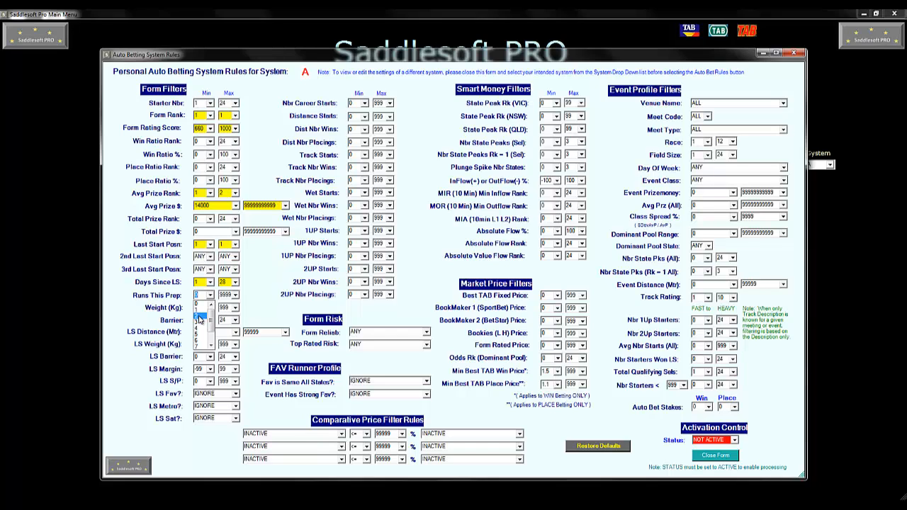
click(200, 319)
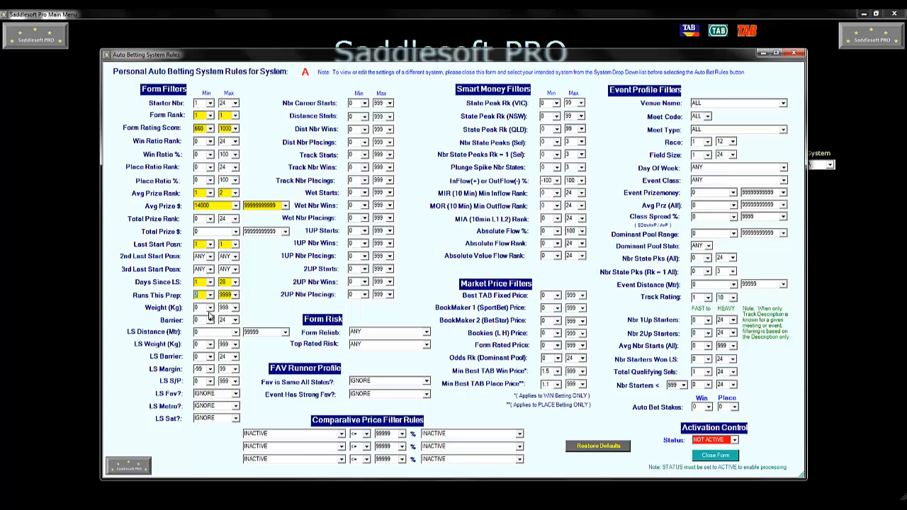
click(210, 308)
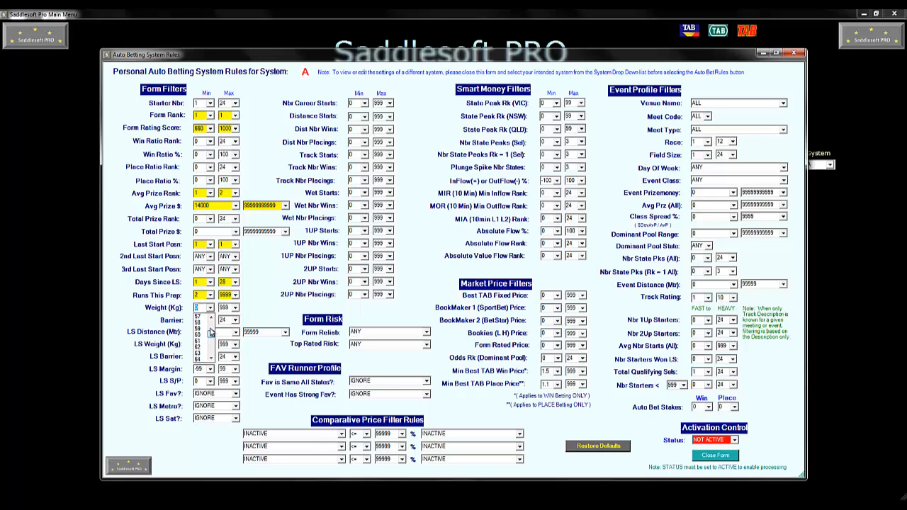
click(258, 309)
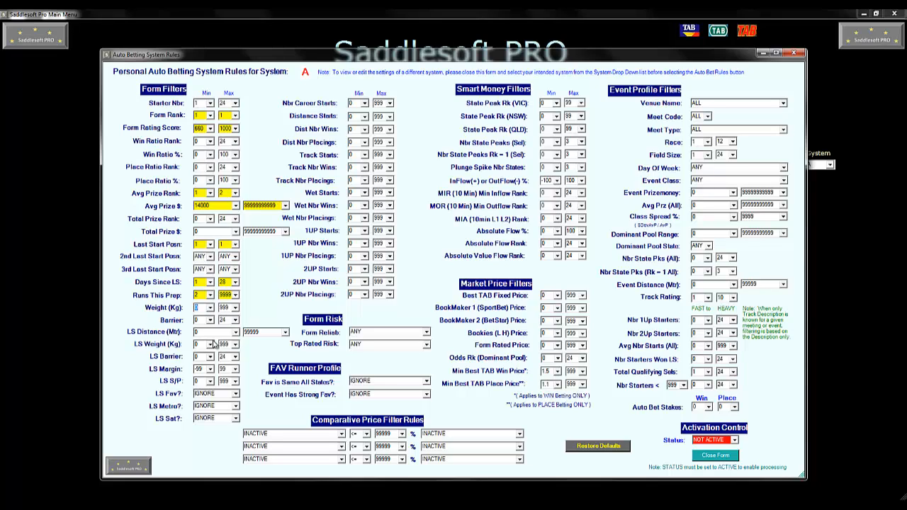
- Set the LS Distance (Mtr) maximum to 1600
click(236, 332)
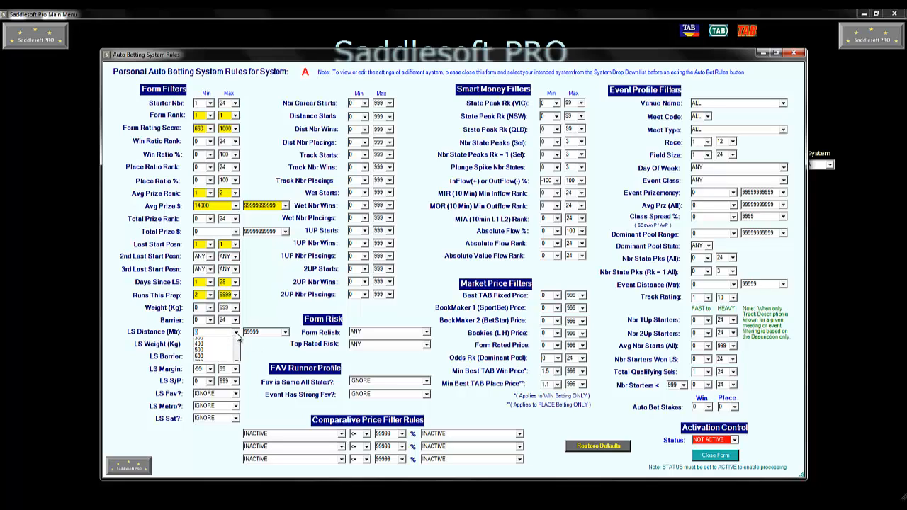
click(287, 333)
click(286, 333)
scroll(283, 351, up, 9)
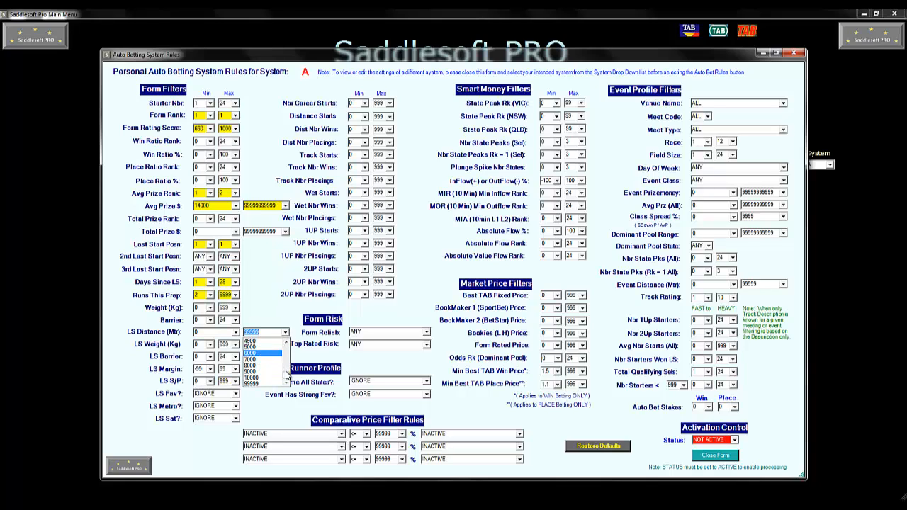
scroll(285, 361, up, 4)
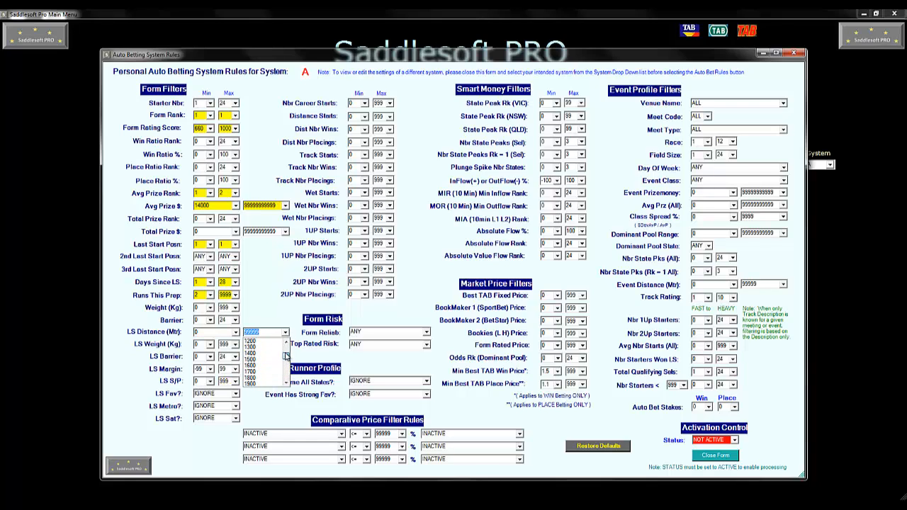
click(267, 369)
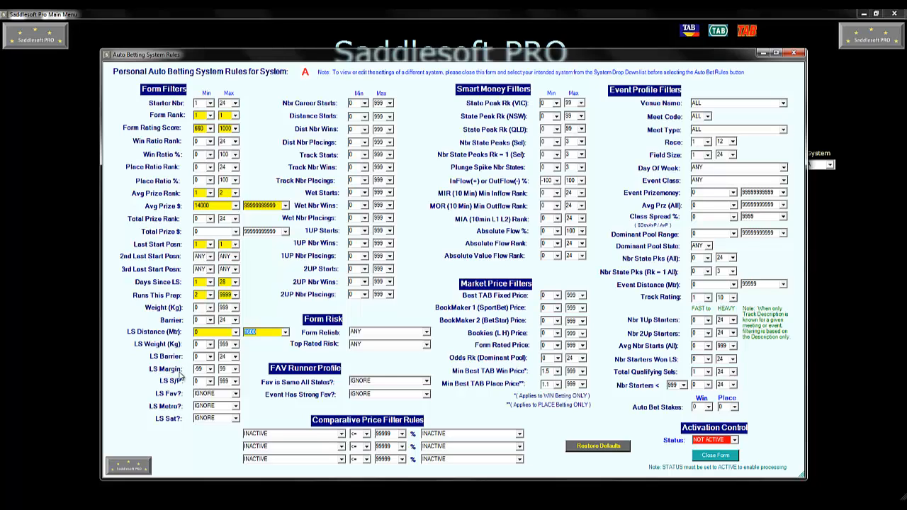
- Set the LS Margin maximum to -2.0
click(236, 370)
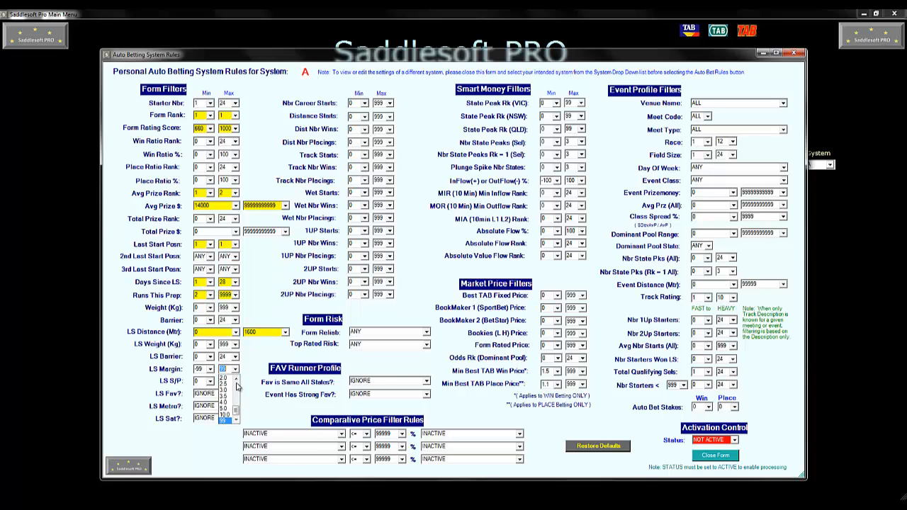
drag(236, 411, 236, 394)
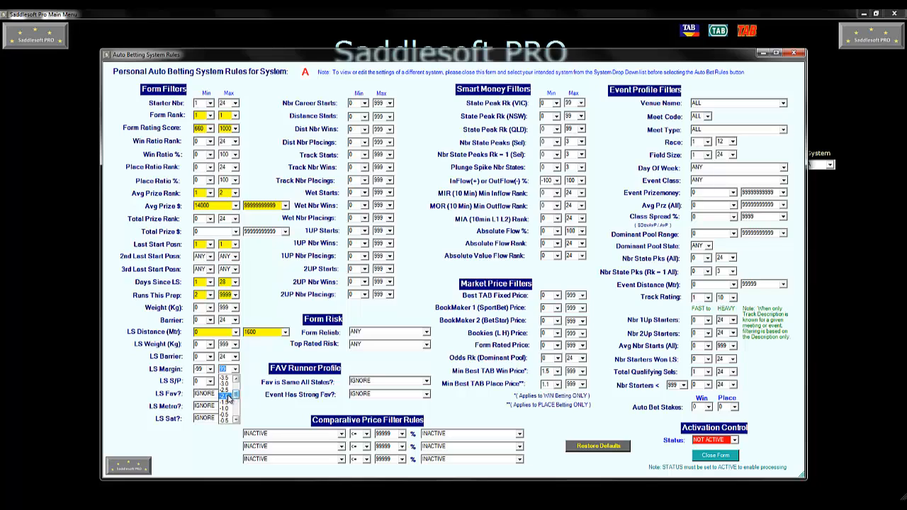
click(229, 400)
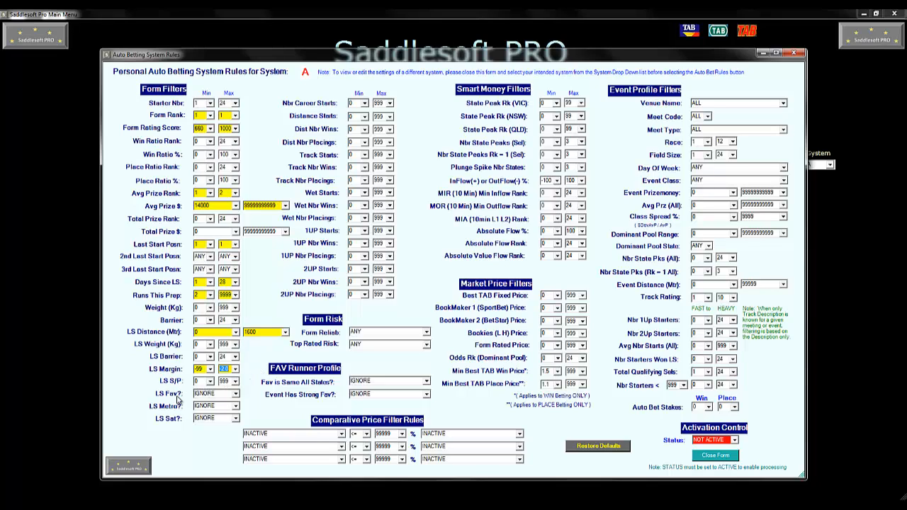
click(236, 394)
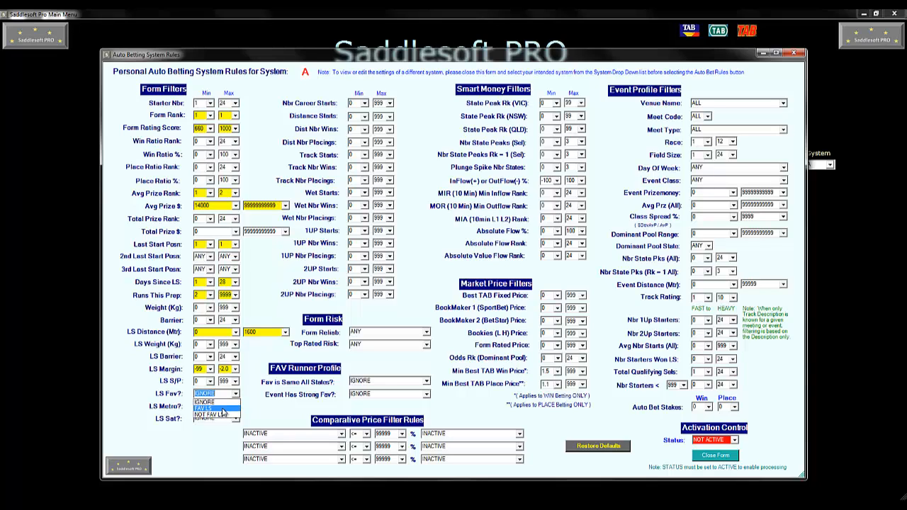
click(222, 409)
click(235, 394)
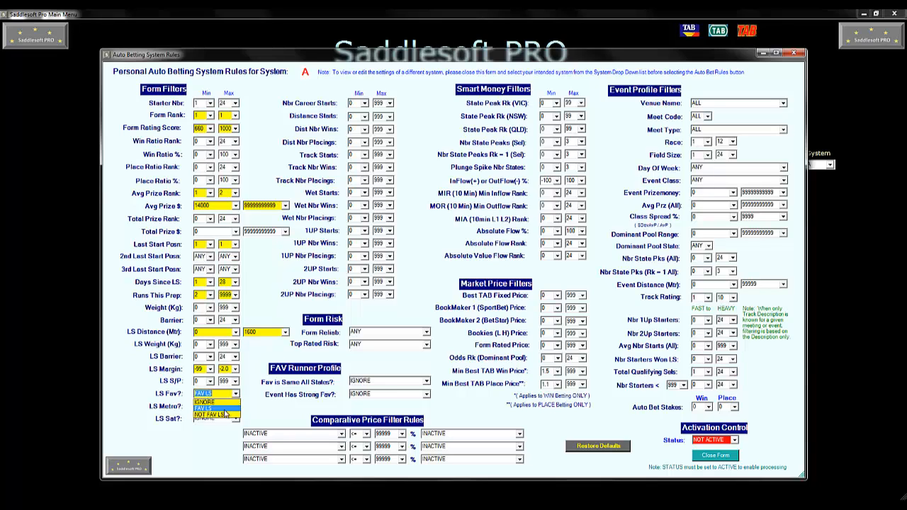
click(224, 416)
click(236, 394)
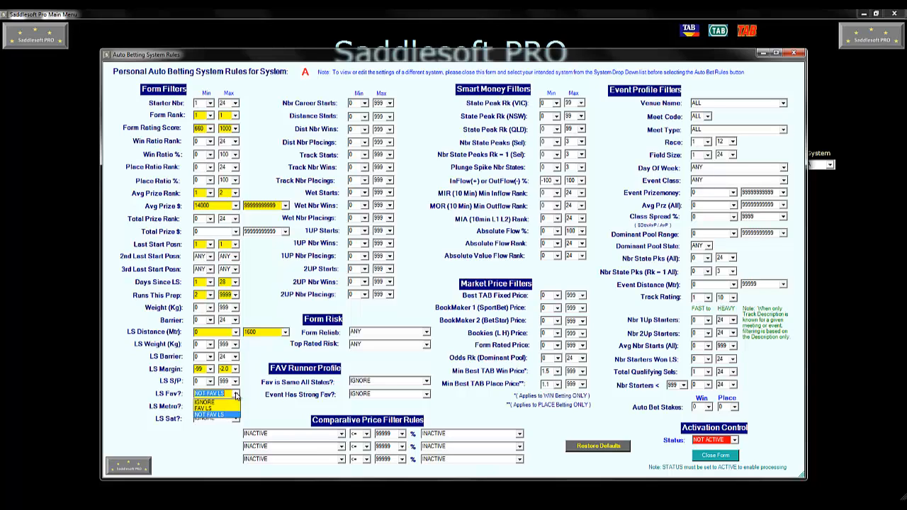
click(233, 403)
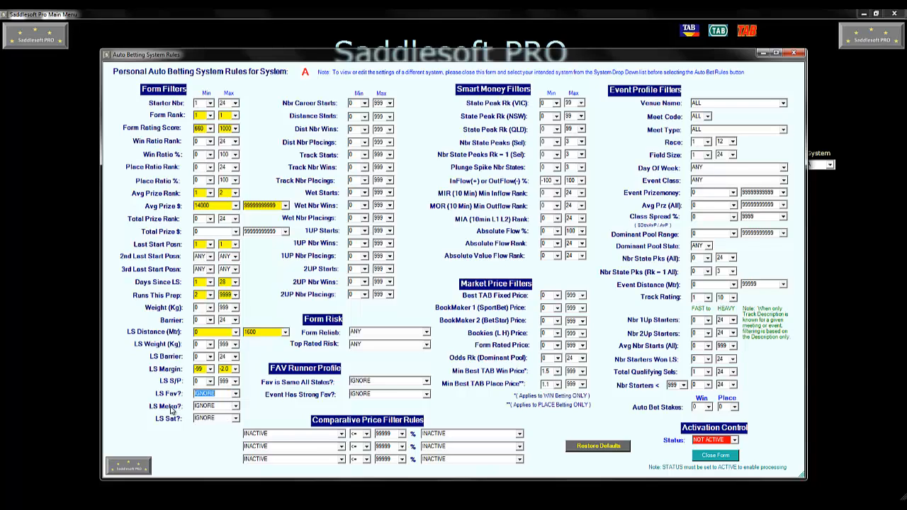